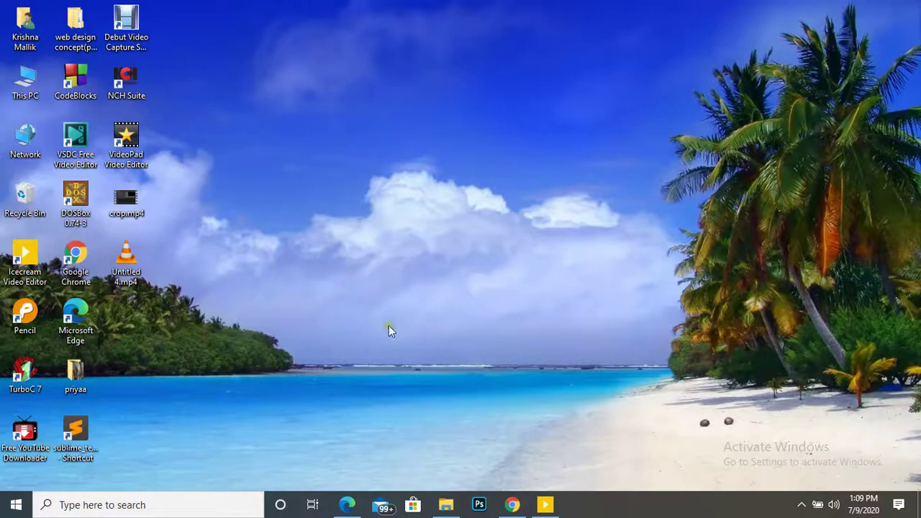
Step: Bring the editor back up and create a new empty project, My project 67
click(546, 506)
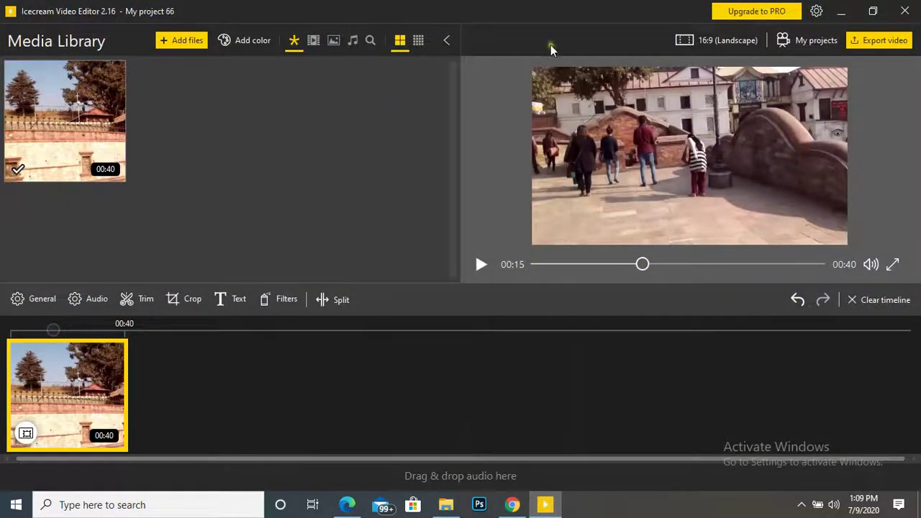
click(818, 37)
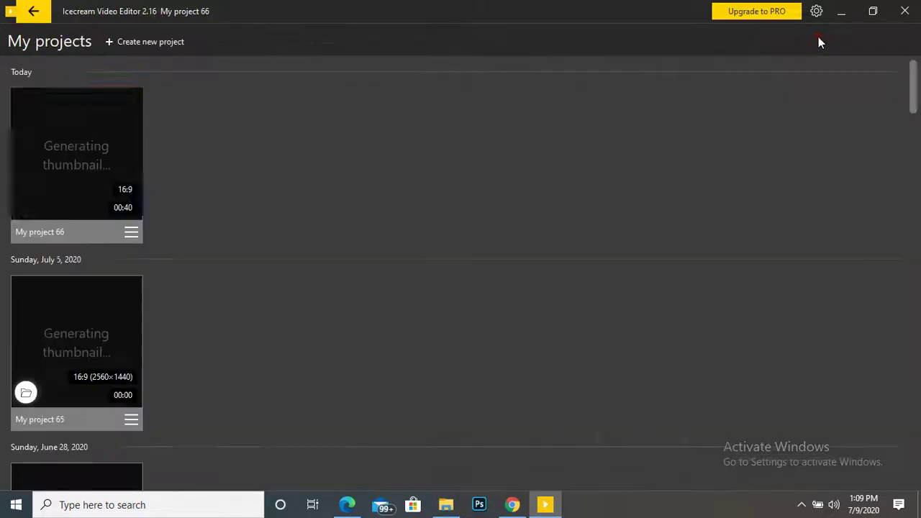
click(153, 42)
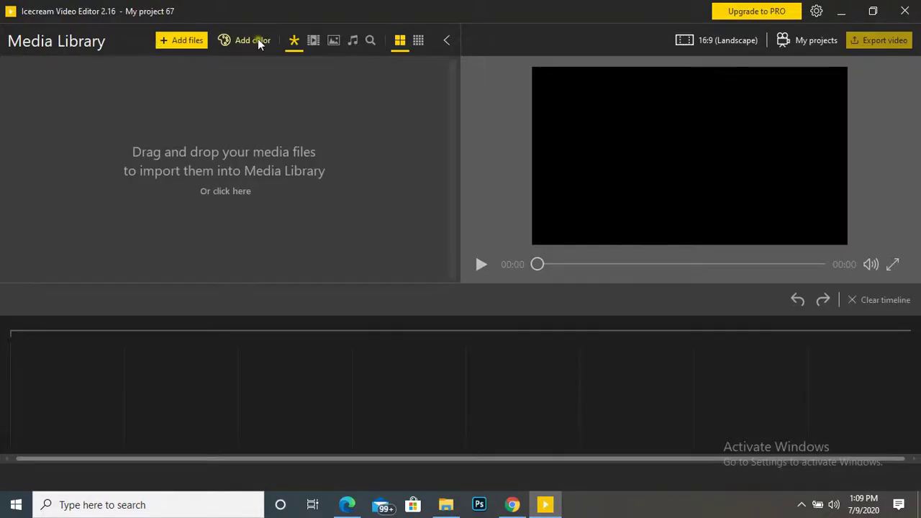
Step: Import Pashupatinath temple.mp4 and Pasupatinath mandir.mp4, and drag the first clip onto the timeline
click(190, 41)
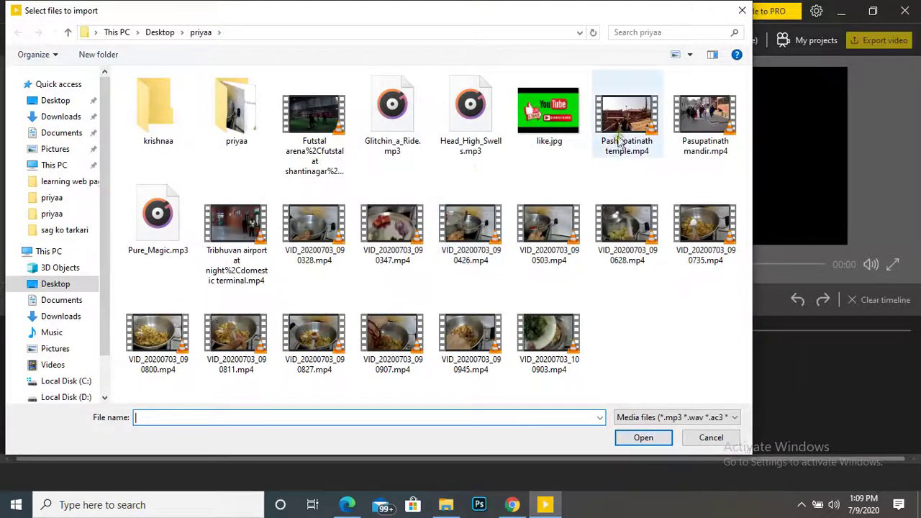
double_click(619, 132)
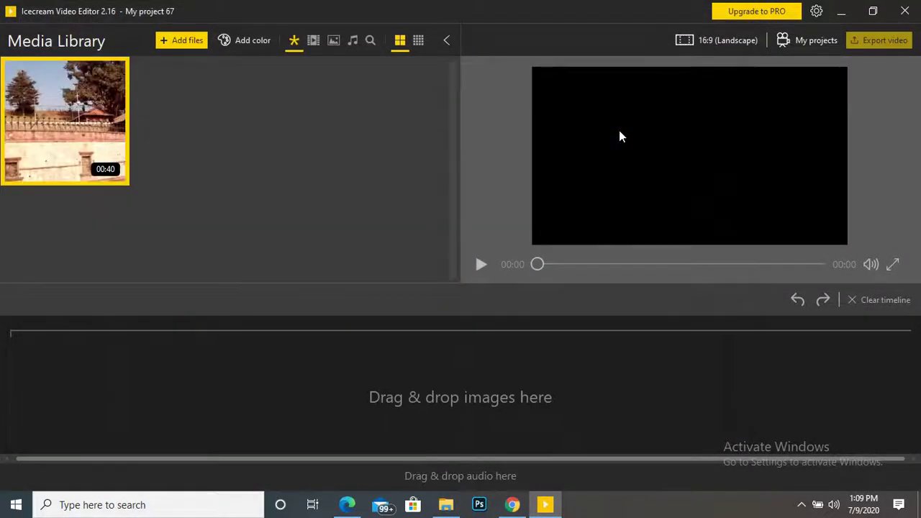
click(191, 42)
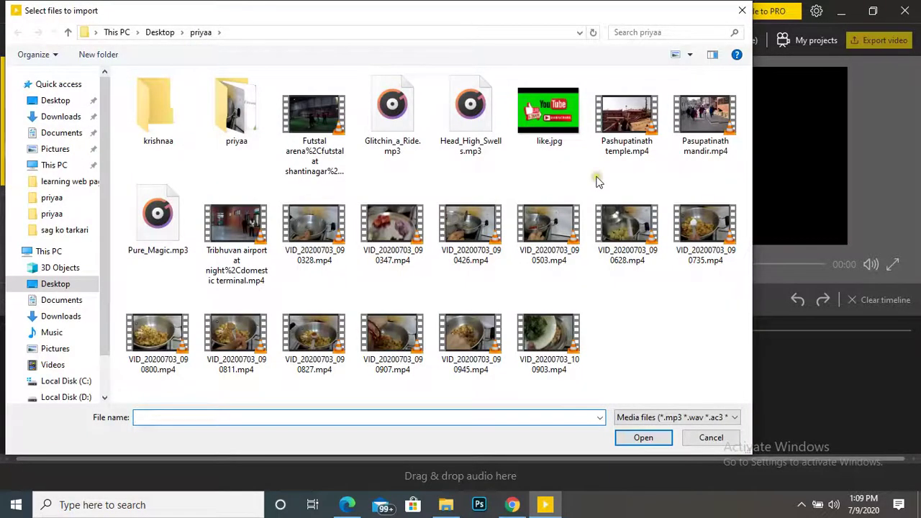
double_click(716, 122)
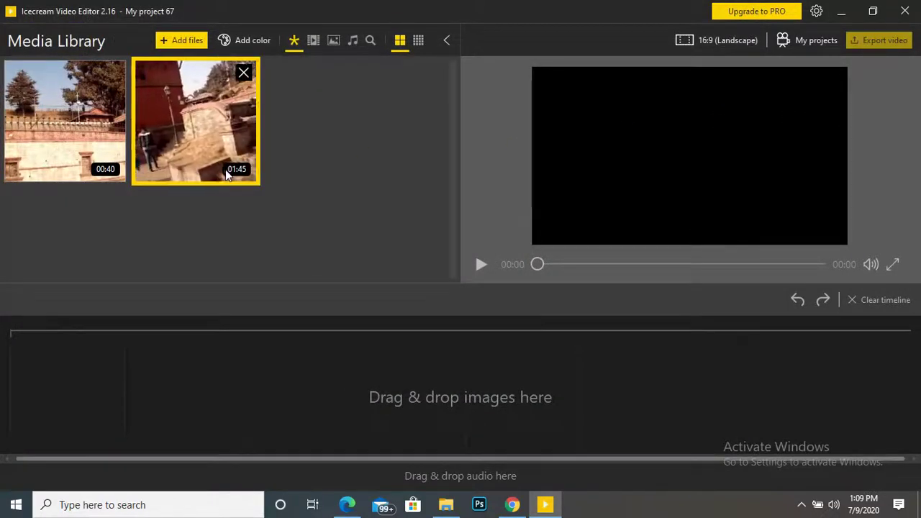
mouse_move(225, 169)
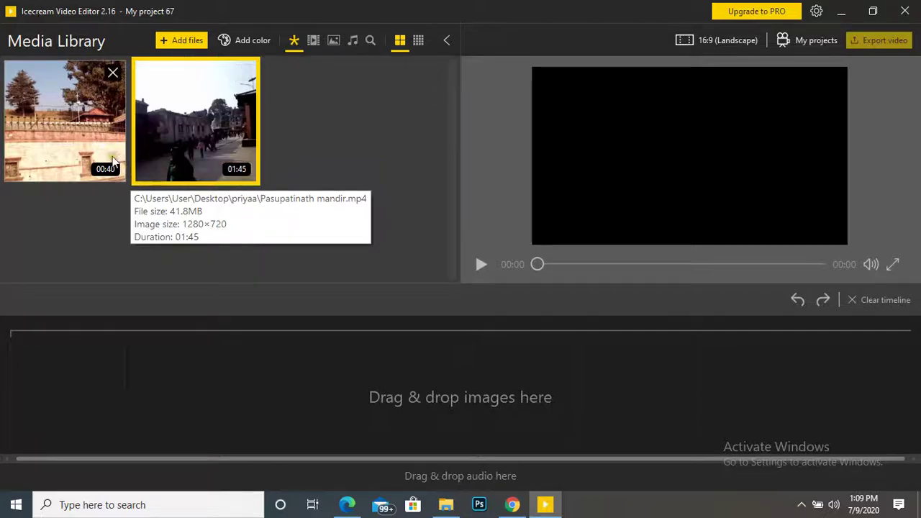
drag(110, 155, 56, 357)
Step: Place the 01:45 clip after the 00:40 clip and preview the 02:25 sequence
drag(154, 122, 175, 361)
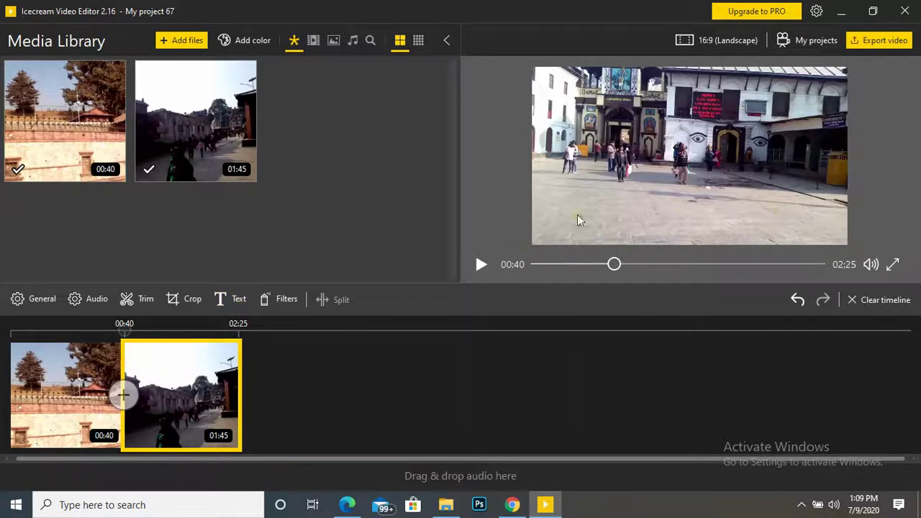
click(480, 266)
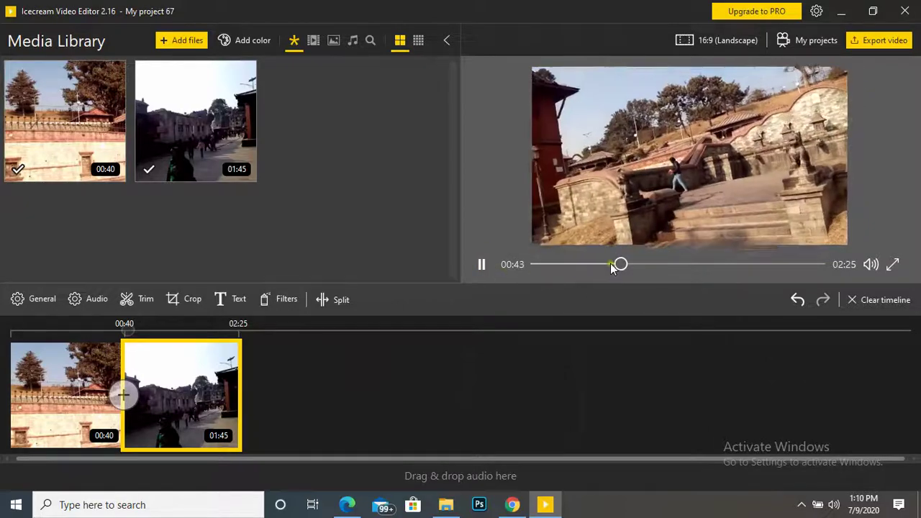
drag(611, 264, 621, 228)
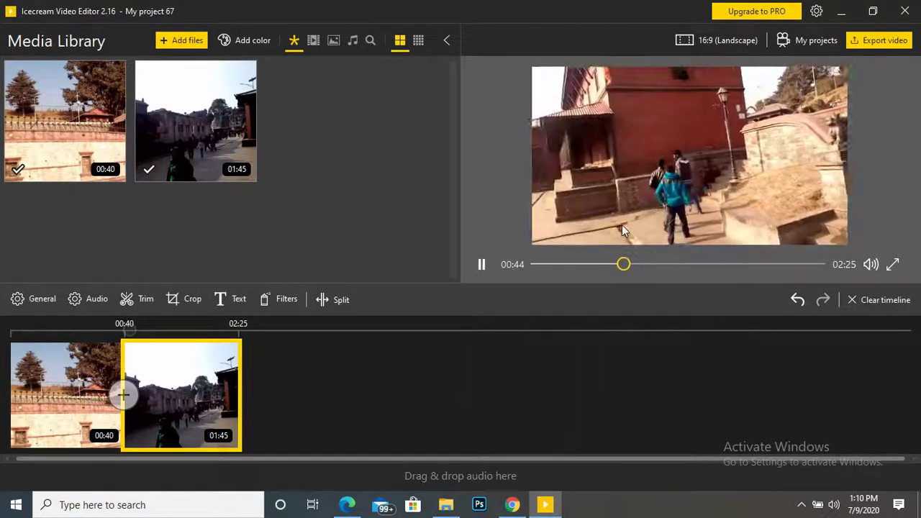
Step: Add a text overlay to the 01:45 clip reading 'pashupatinath temple'
click(241, 299)
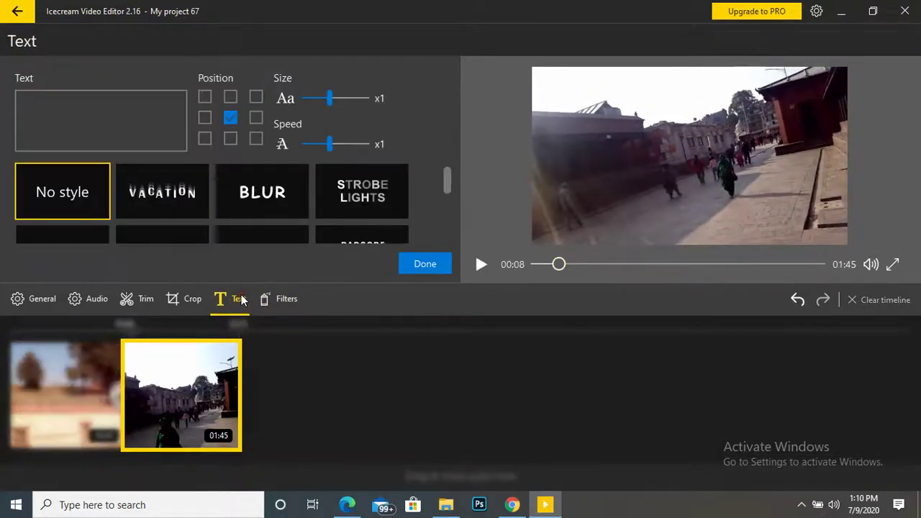
click(14, 103)
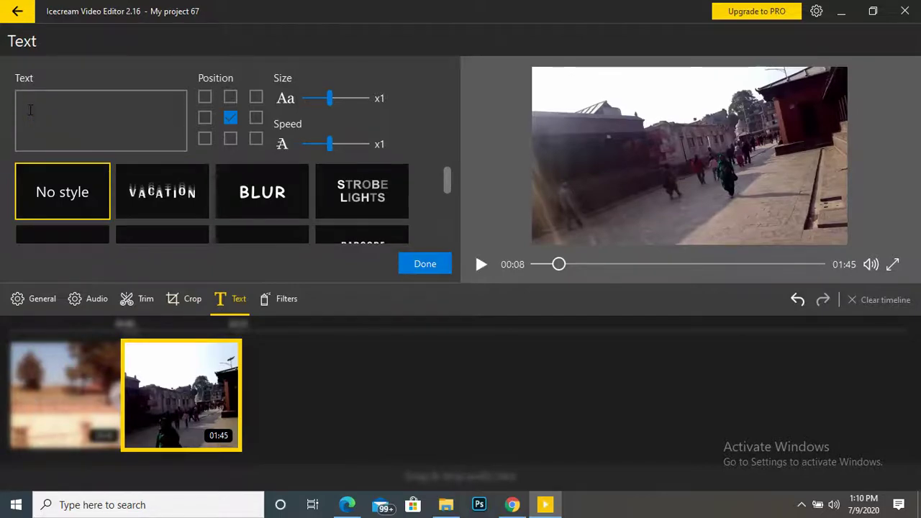
text(pa)
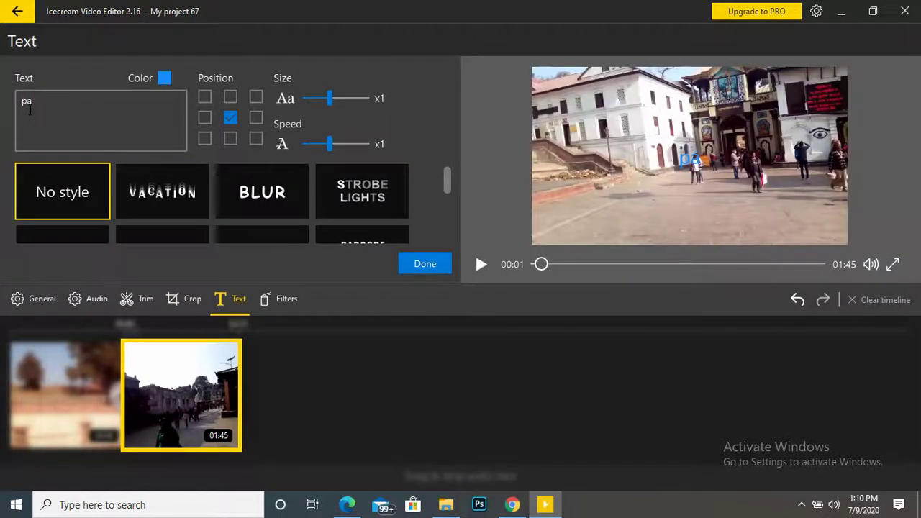
text(shupat)
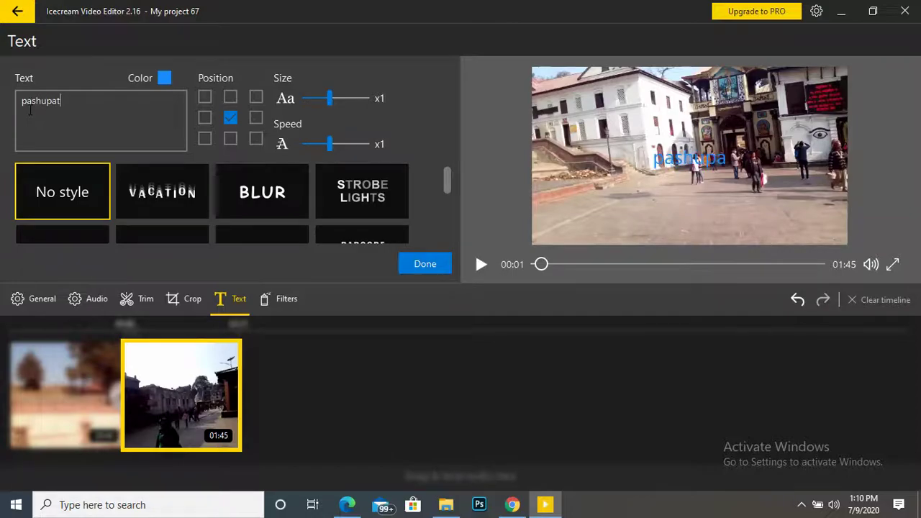
text(i)
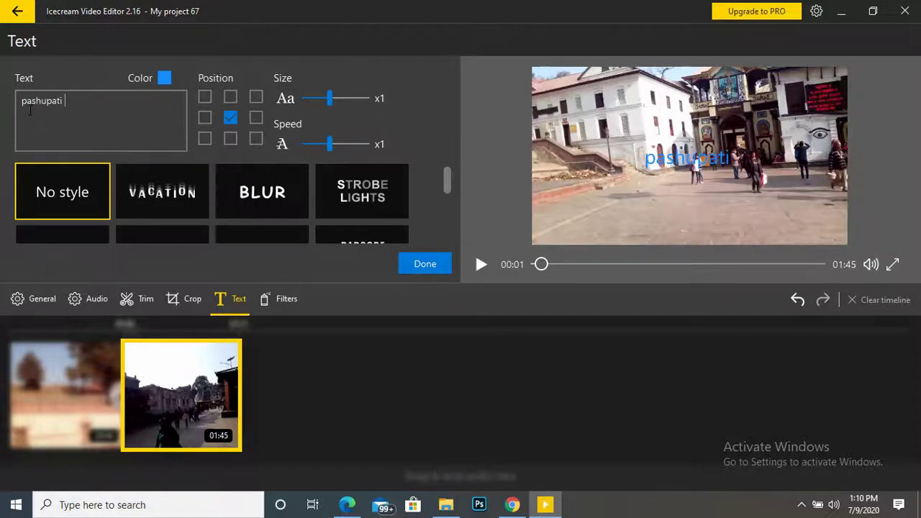
text(nat)
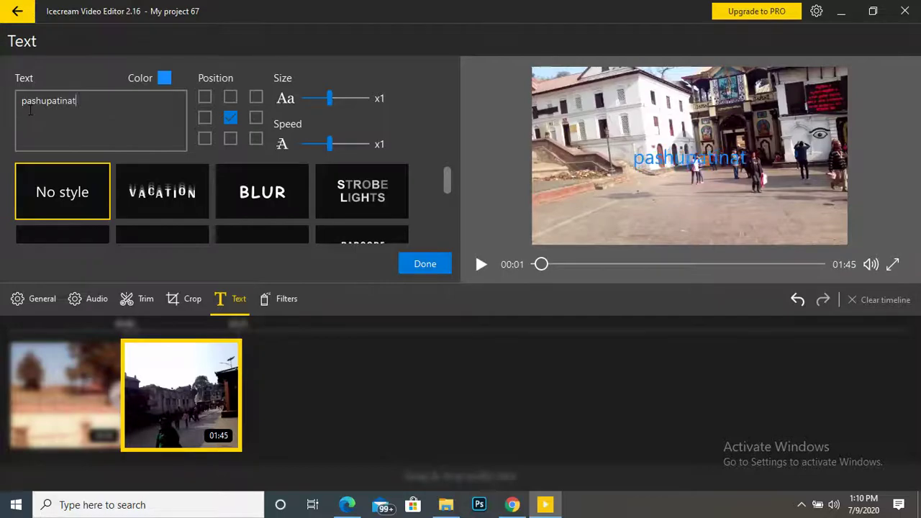
text(h te)
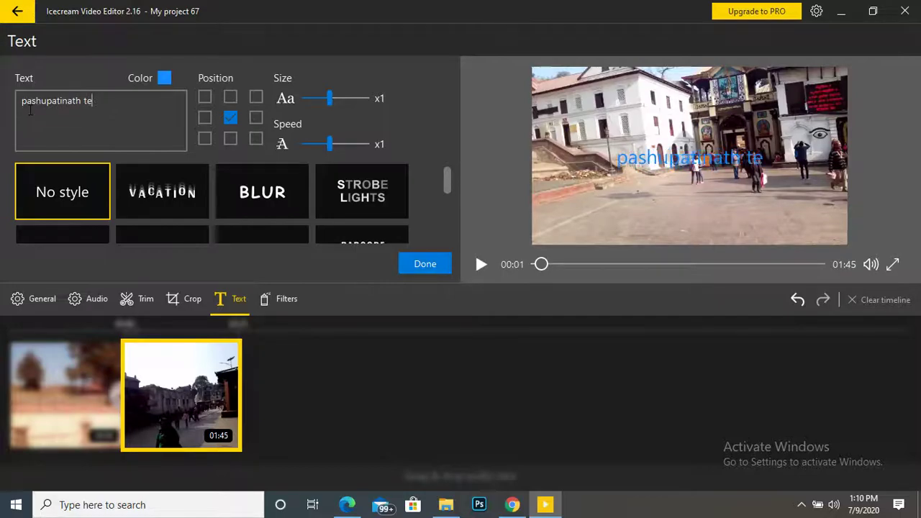
text(mple)
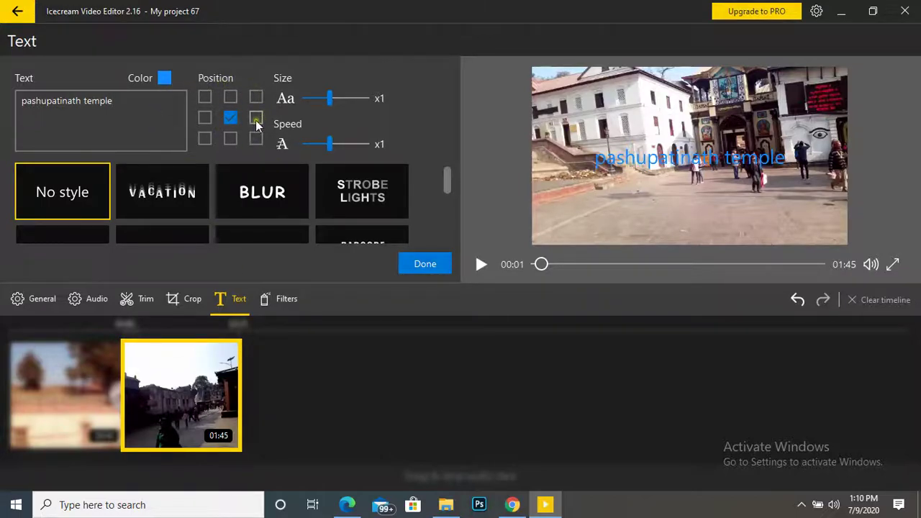
Step: Try each position grid cell, settle the caption at bottom centre, and shrink it to x0.75
click(205, 96)
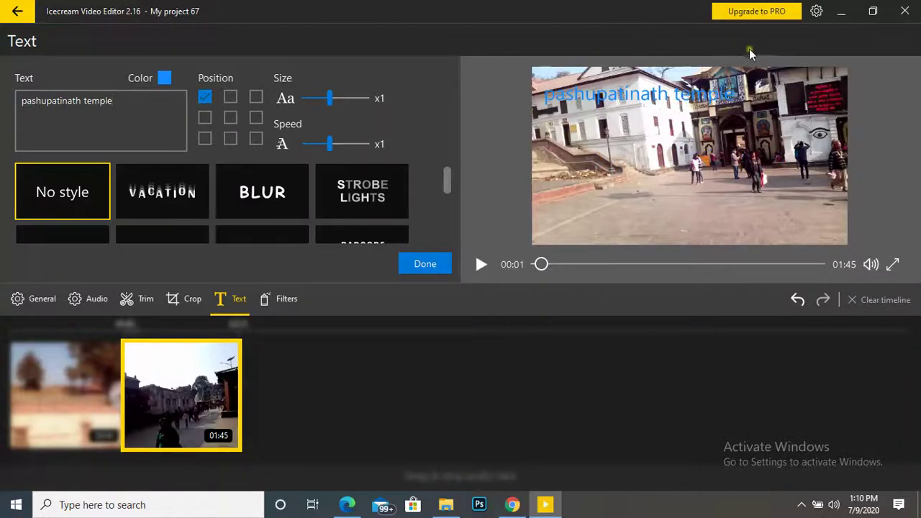
click(230, 97)
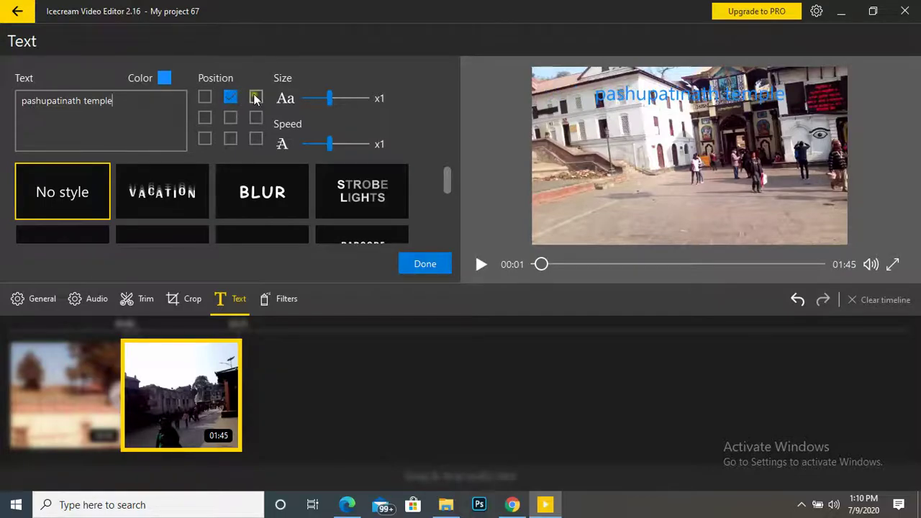
click(255, 97)
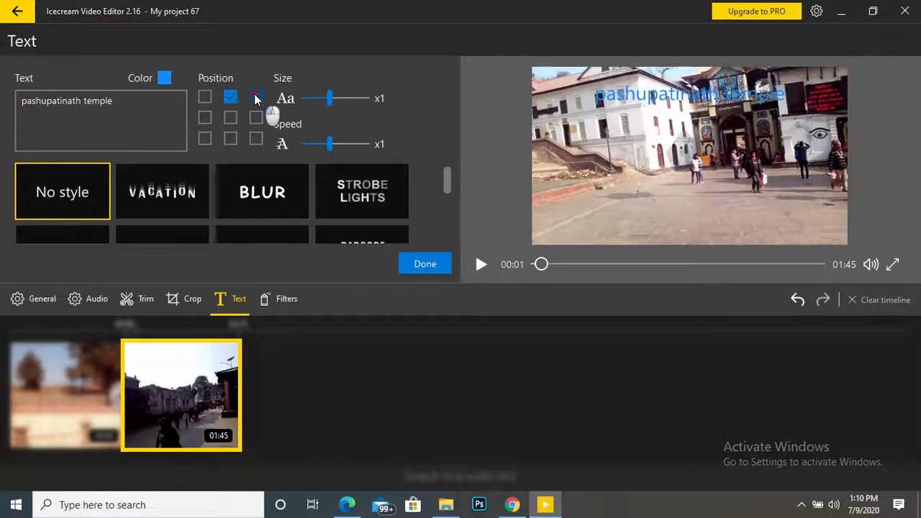
click(205, 117)
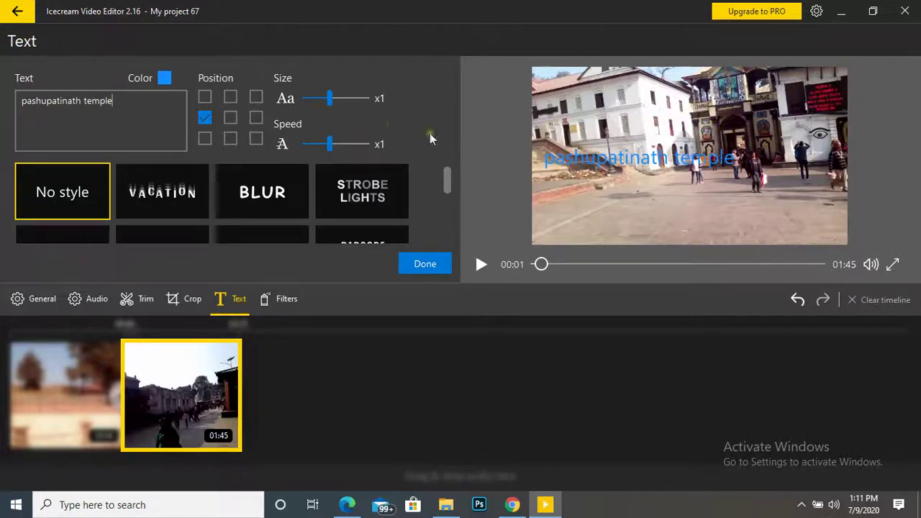
click(233, 119)
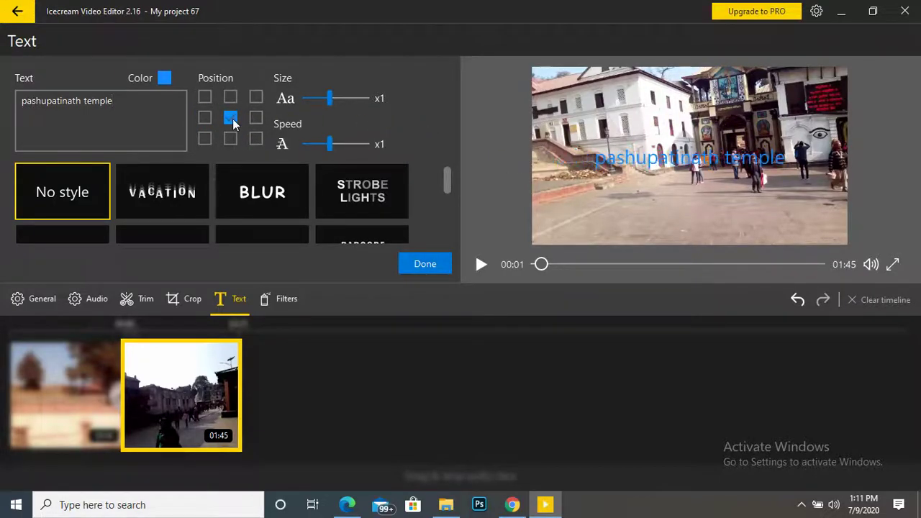
click(256, 119)
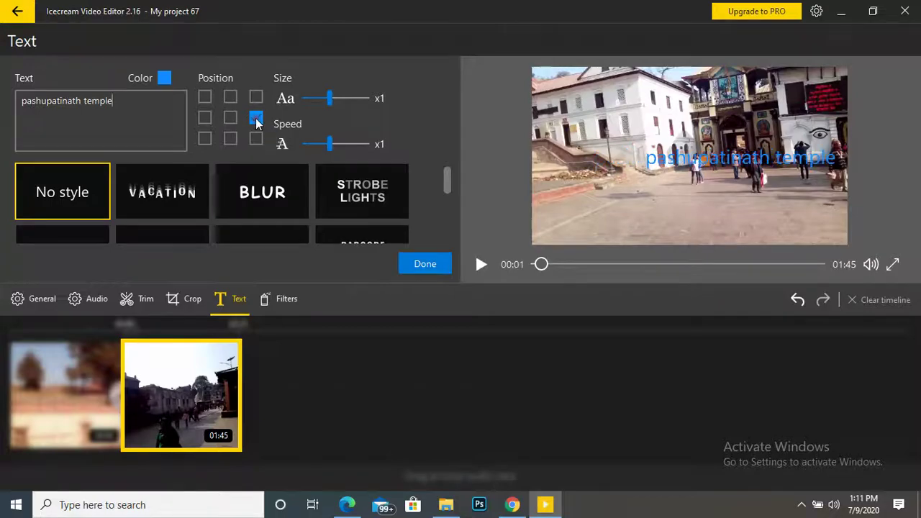
click(205, 139)
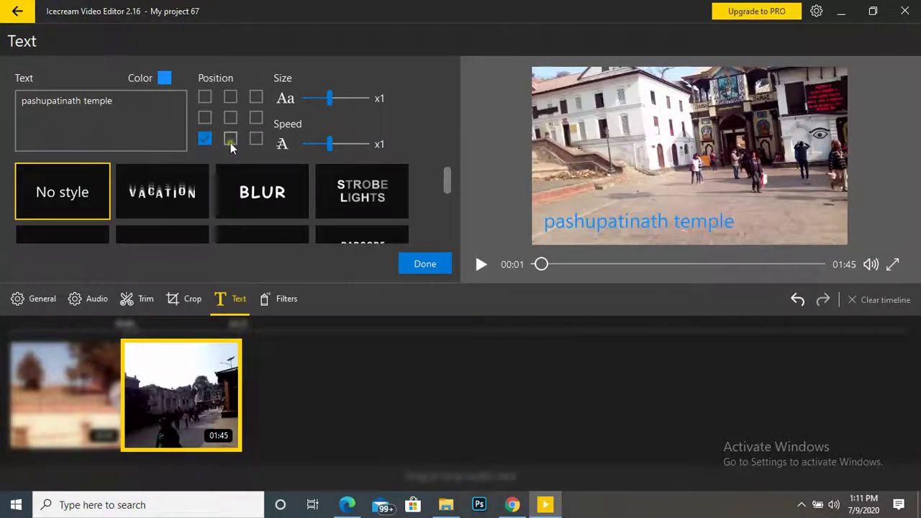
click(230, 139)
click(256, 138)
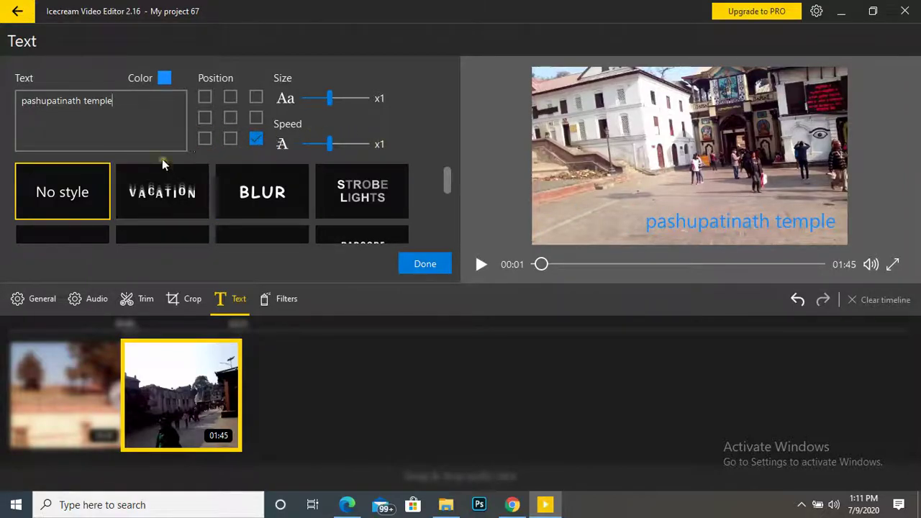
click(230, 138)
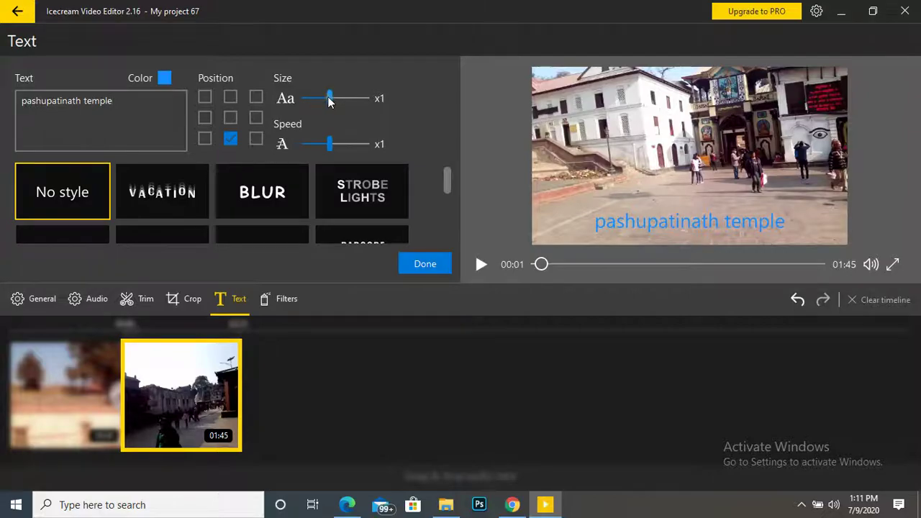
mouse_move(328, 101)
mouse_down()
mouse_move(309, 99)
mouse_move(354, 93)
mouse_move(306, 96)
mouse_move(365, 97)
mouse_move(318, 98)
mouse_up()
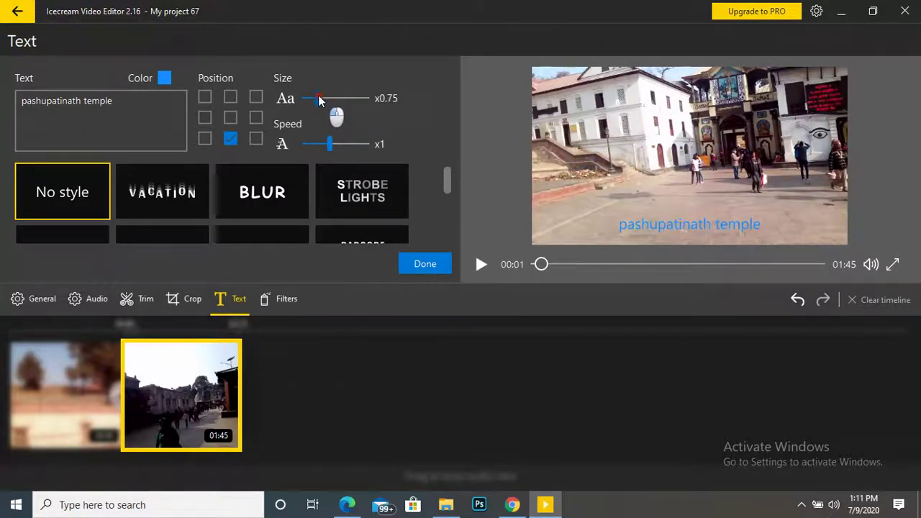
Step: Slow the 'pashupatinath temple' caption animation speed to x0.75
click(331, 145)
mouse_move(333, 146)
mouse_down()
mouse_move(342, 143)
mouse_move(319, 144)
mouse_up()
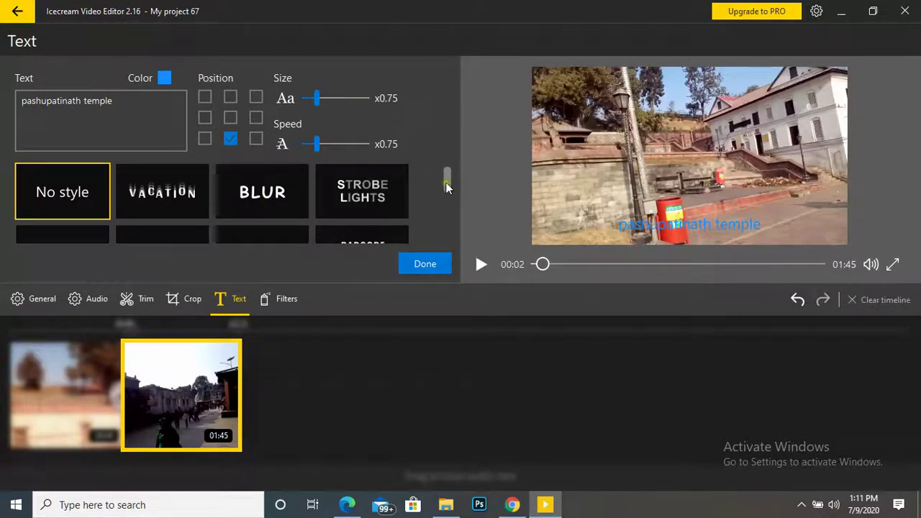
mouse_move(446, 182)
mouse_down()
mouse_move(445, 161)
mouse_move(443, 217)
mouse_move(445, 174)
mouse_up()
Step: Preview the Vacation, Blur, Strobe Lights, Glass and Adventure caption styles
click(141, 189)
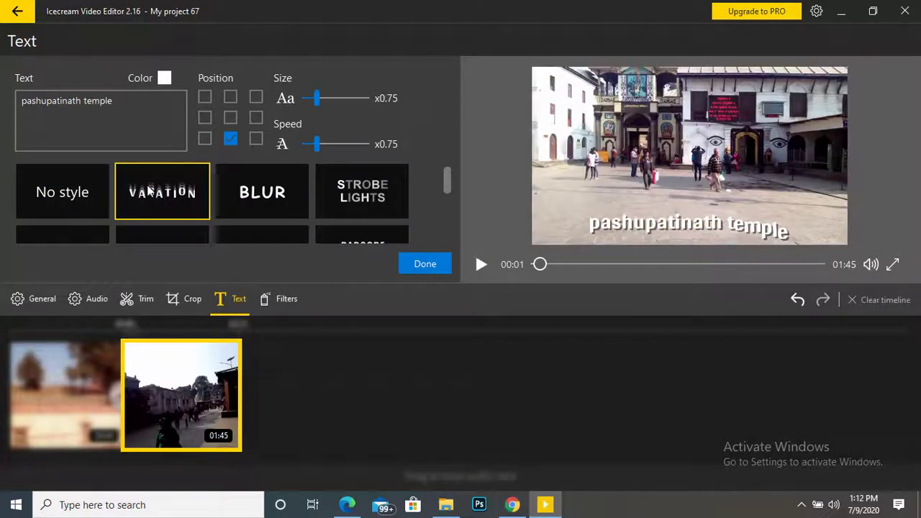
click(249, 188)
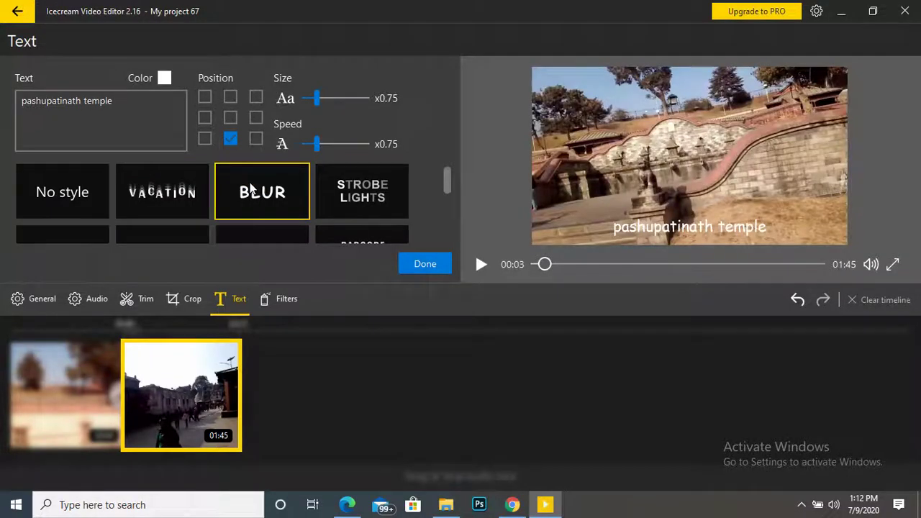
click(367, 190)
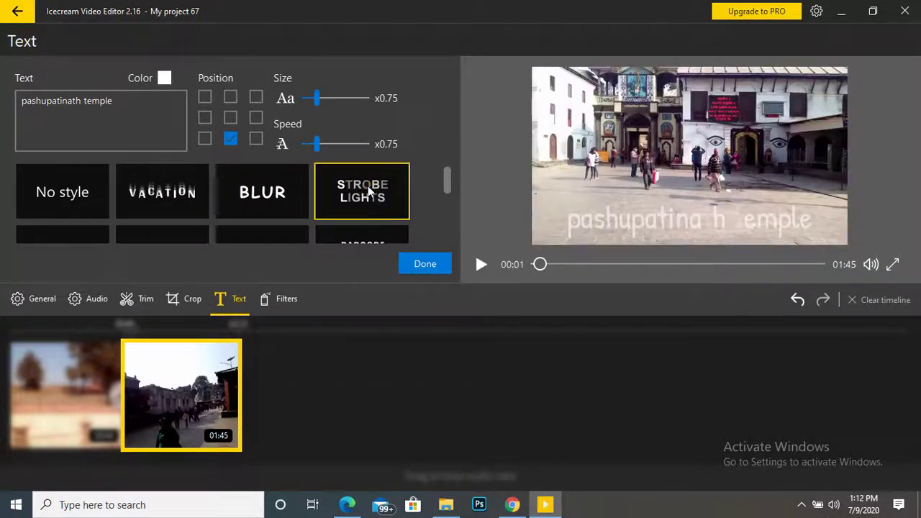
scroll(446, 178, down, 1)
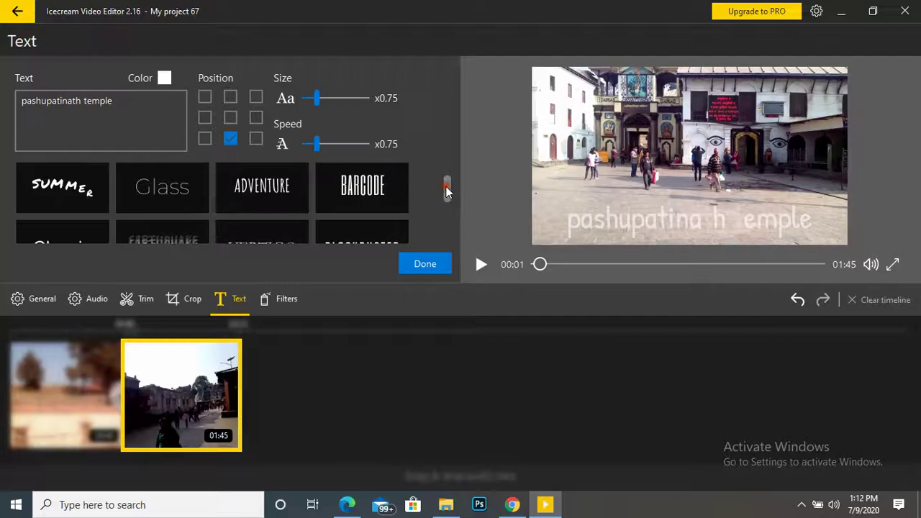
click(245, 186)
click(164, 188)
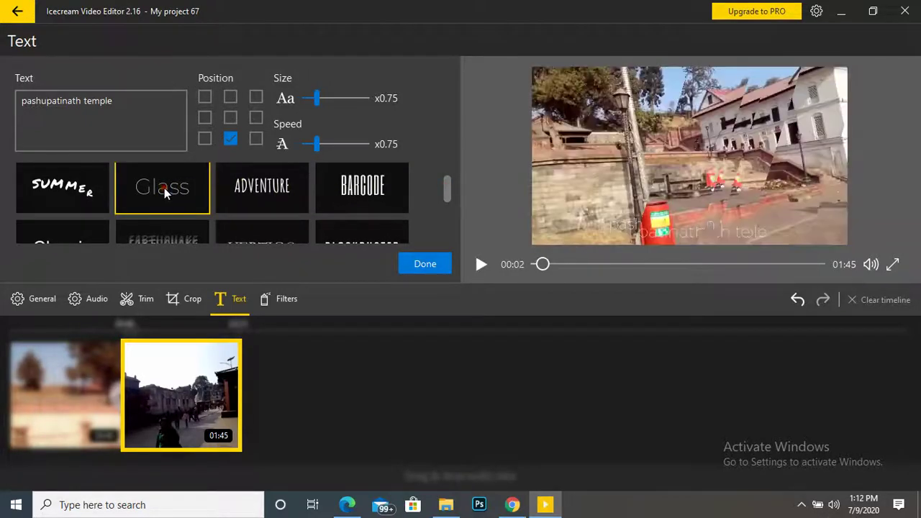
click(263, 191)
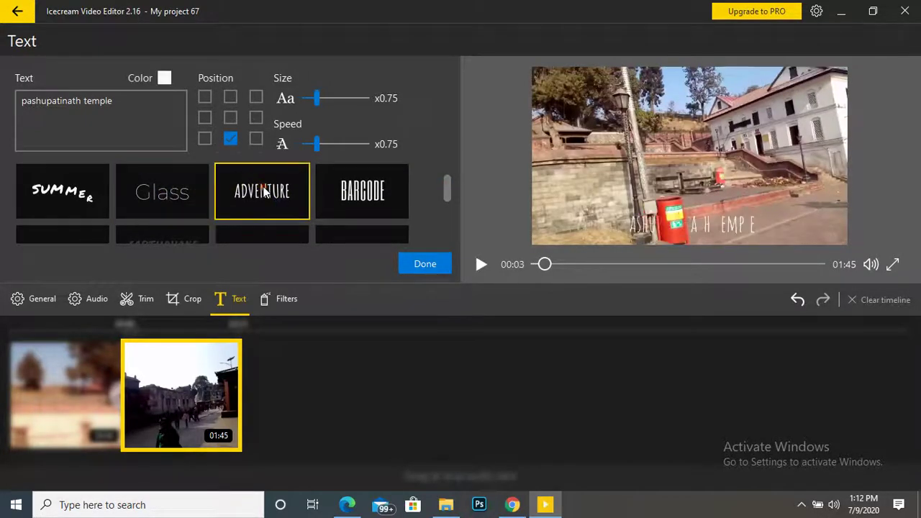
Step: After trying Barcode, Massacre and Book, apply the Stone caption style and confirm with Done
click(357, 188)
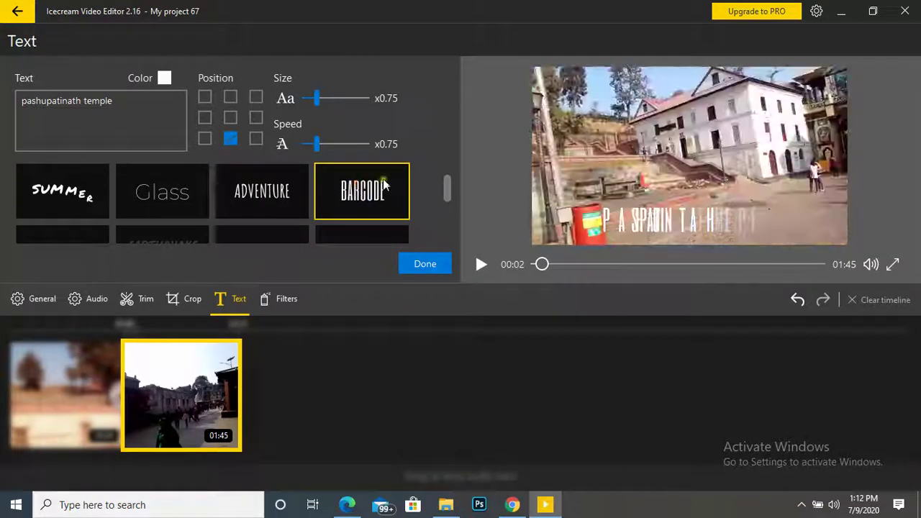
drag(446, 190, 446, 205)
click(248, 196)
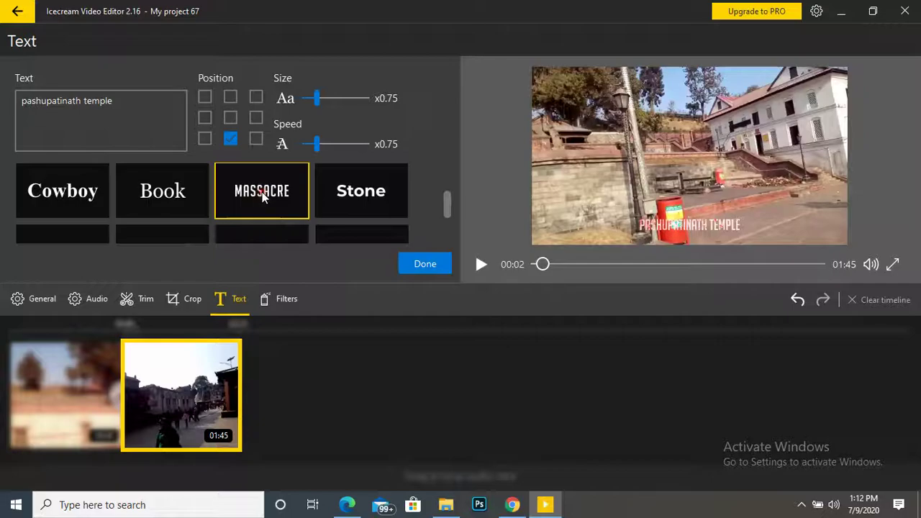
click(179, 192)
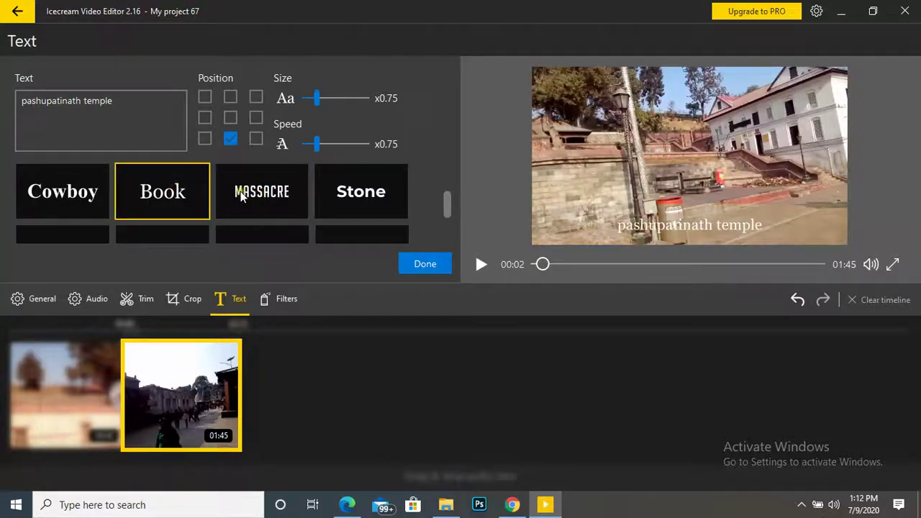
click(356, 199)
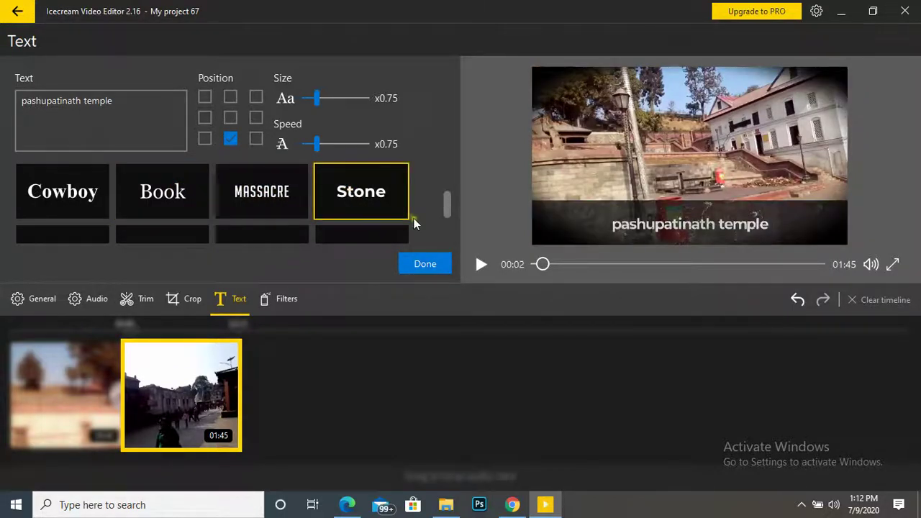
mouse_move(448, 202)
mouse_down()
mouse_move(438, 126)
mouse_move(447, 185)
mouse_up()
click(430, 267)
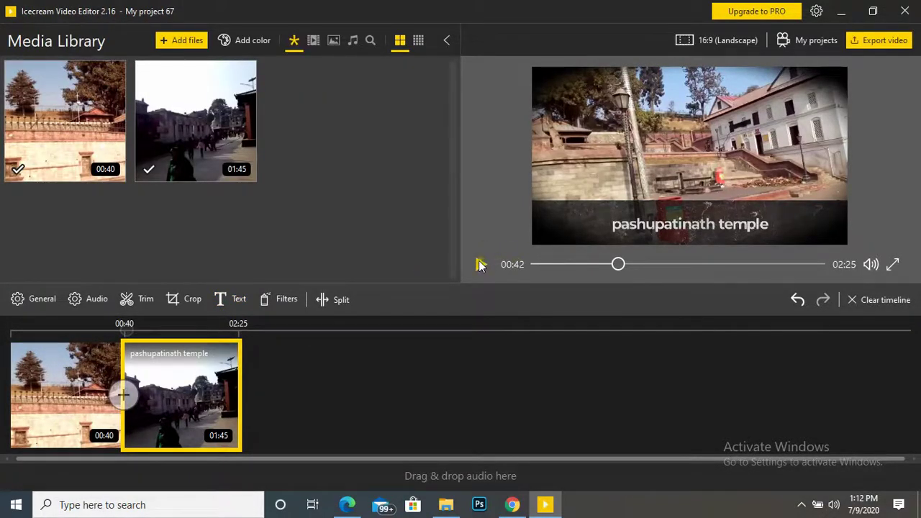
click(480, 264)
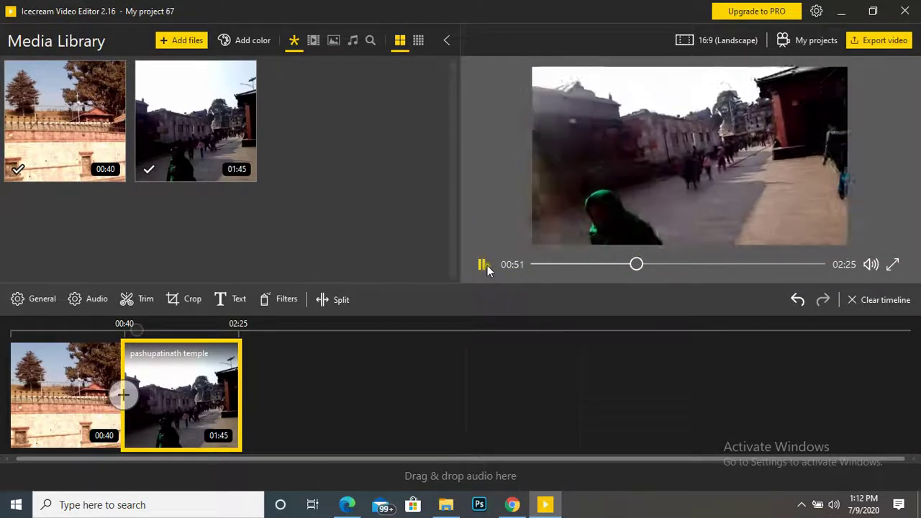
click(482, 264)
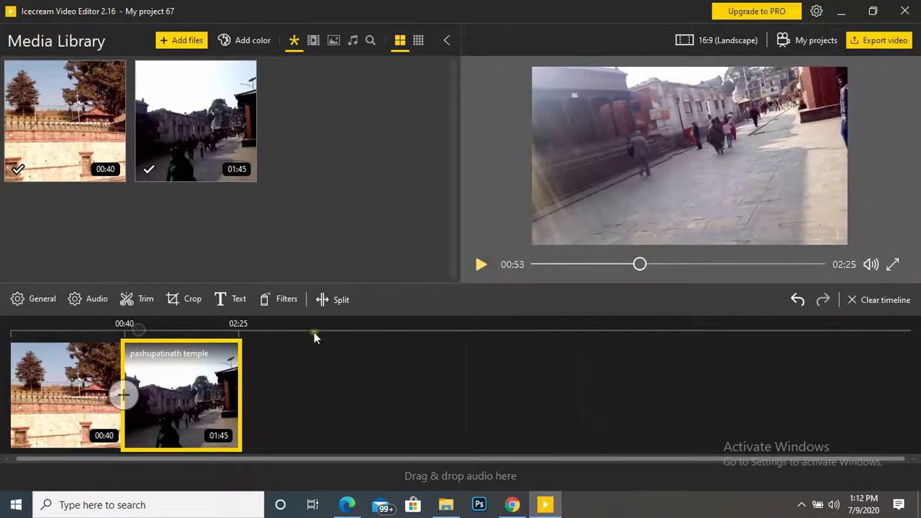
mouse_move(167, 361)
drag(638, 267, 533, 265)
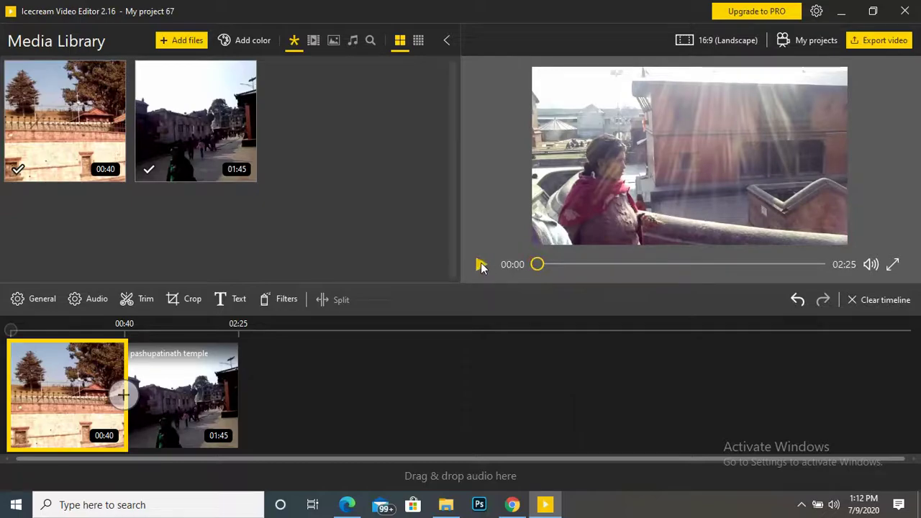
Step: Play the project to check the caption, jump back to about 00:37, and select the first clip
click(480, 265)
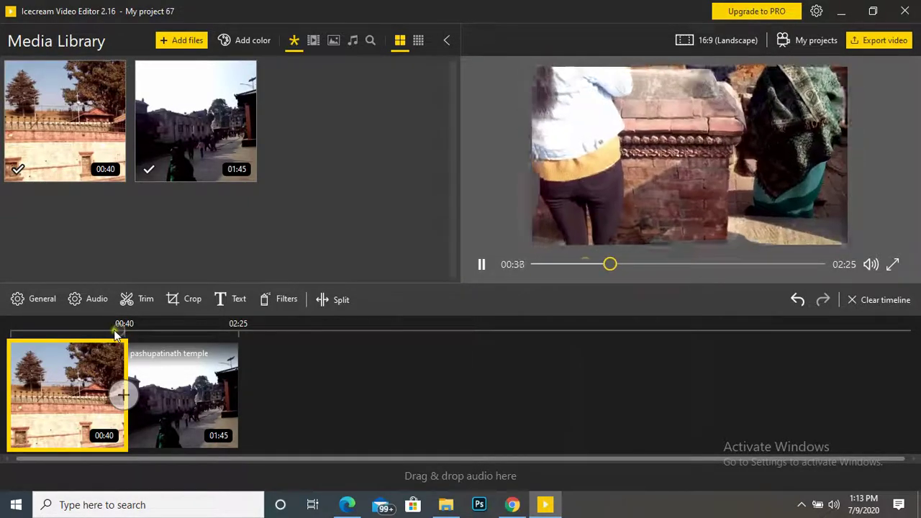
click(117, 332)
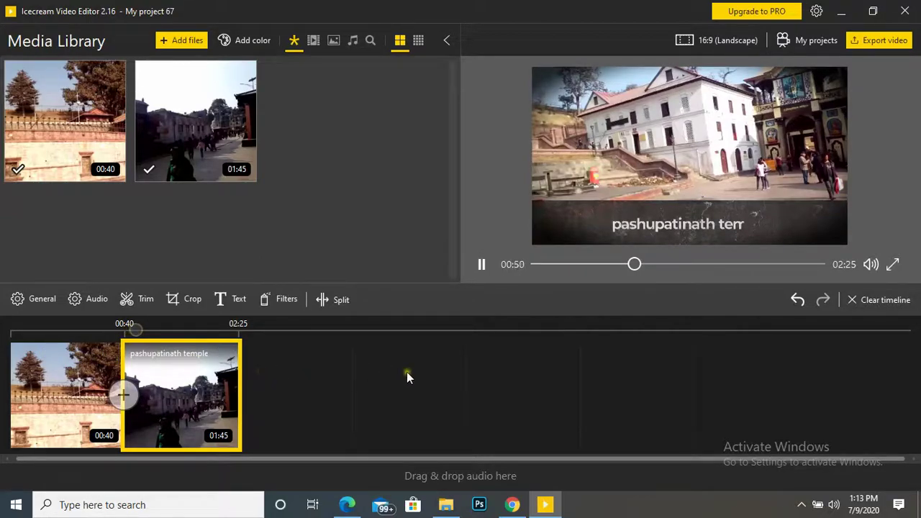
click(87, 366)
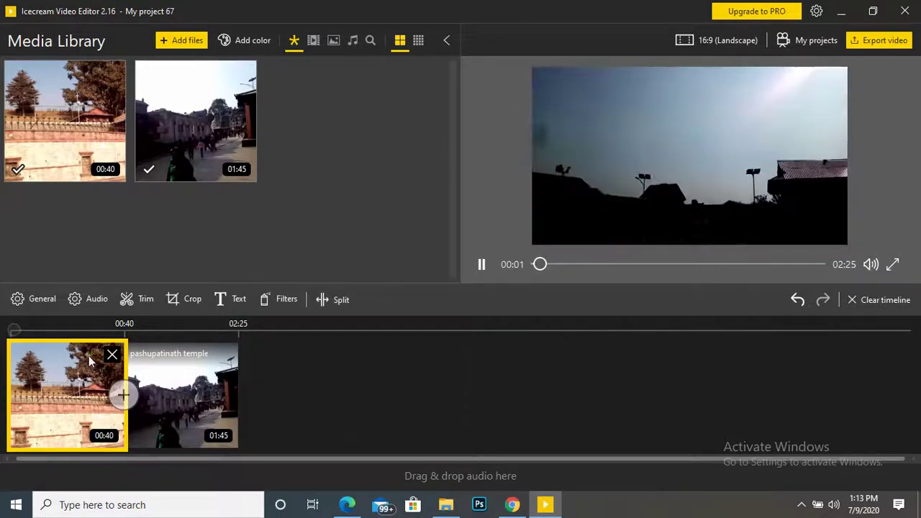
Step: Add a text overlay to the 00:40 clip reading 'it is most popular temple'
click(240, 297)
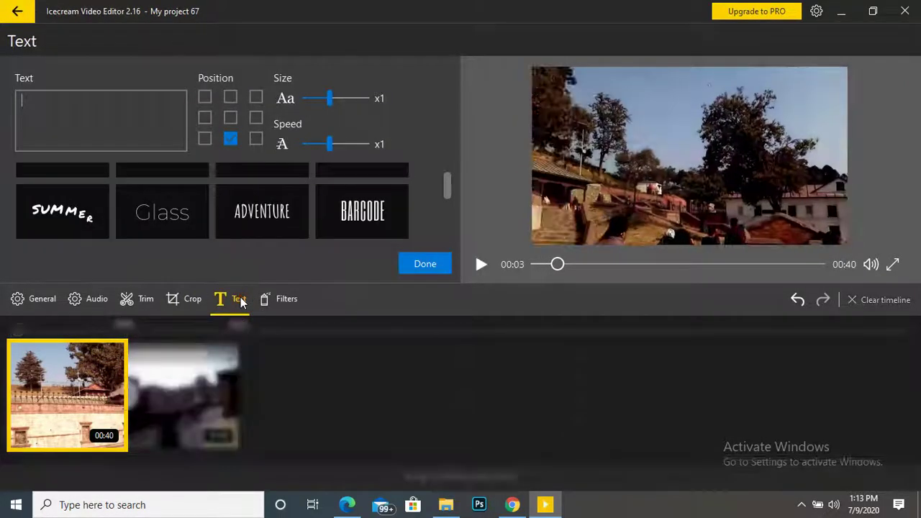
click(30, 110)
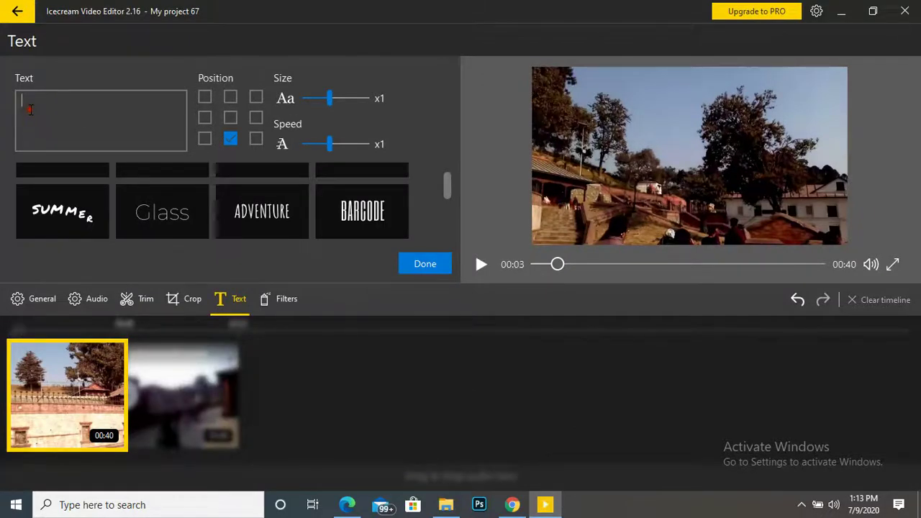
text(i)
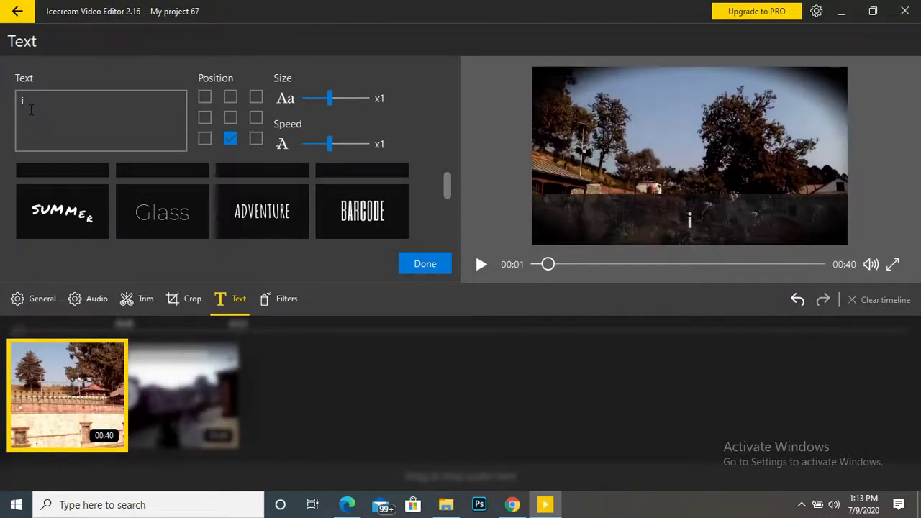
text(t is)
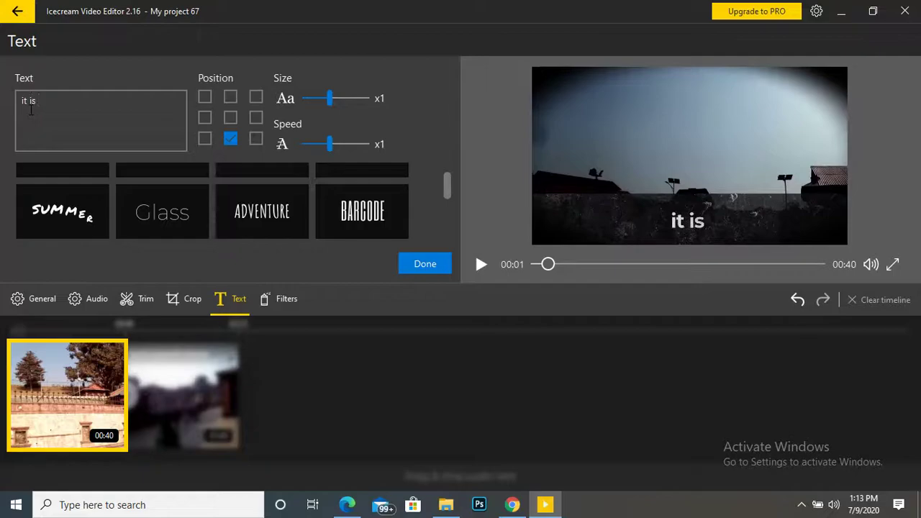
text( most p)
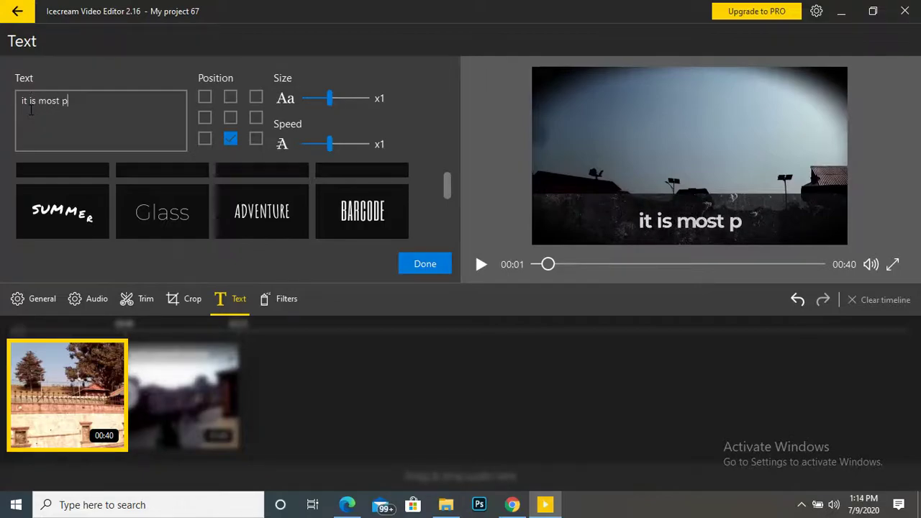
text(opula)
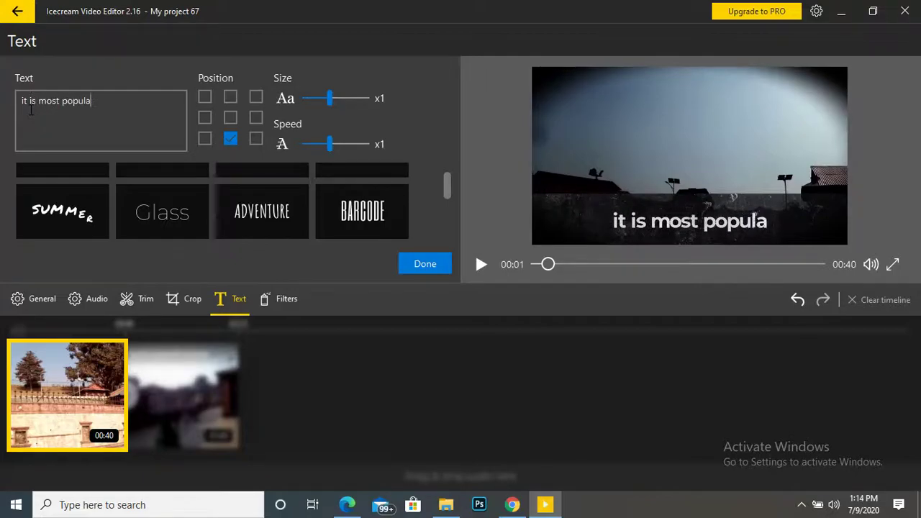
text(r te)
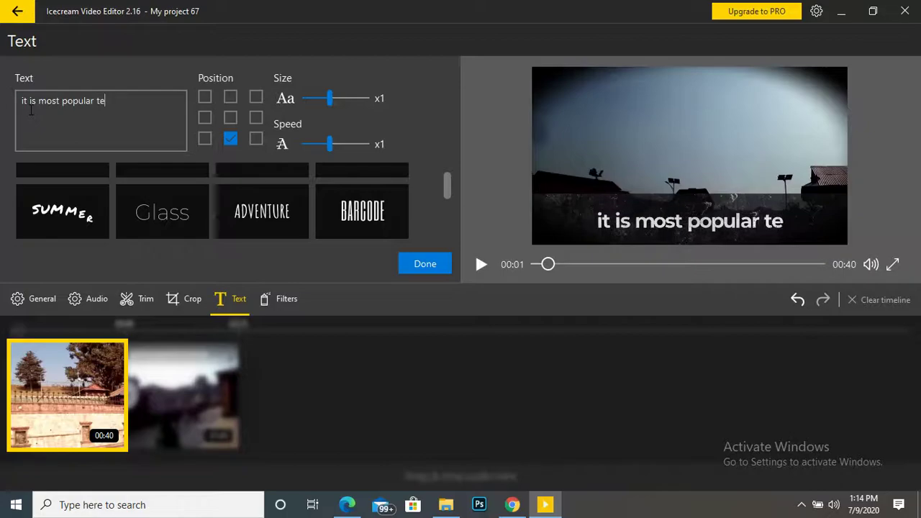
text(mple)
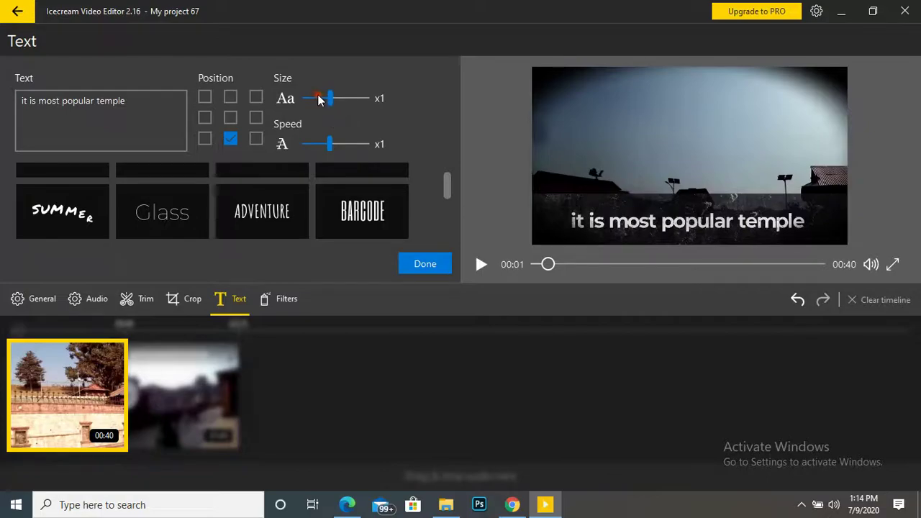
Step: Shrink the caption to x0.75 and, after trying several styles, give it the Vacation style
drag(329, 98, 316, 100)
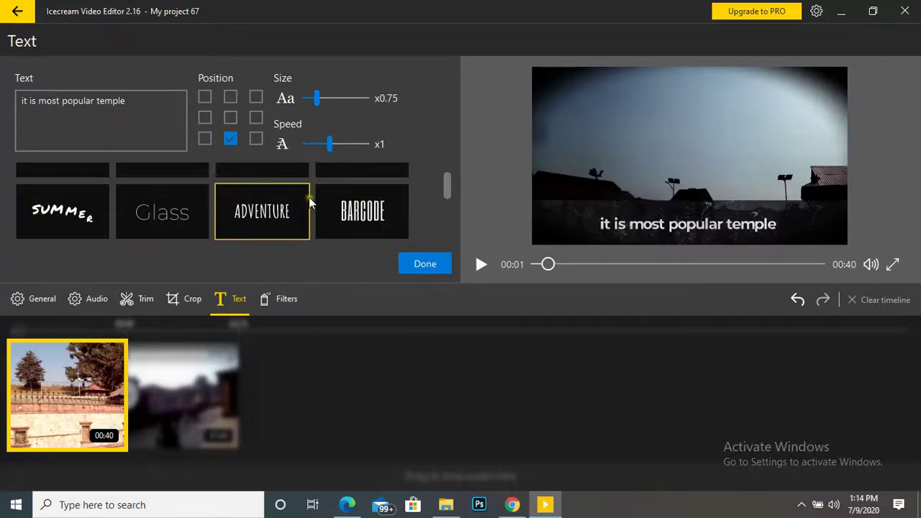
click(266, 212)
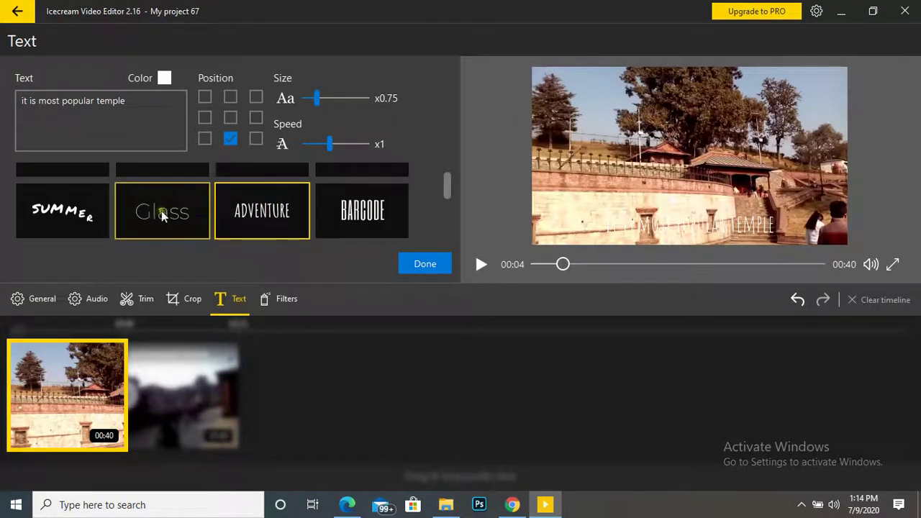
click(159, 210)
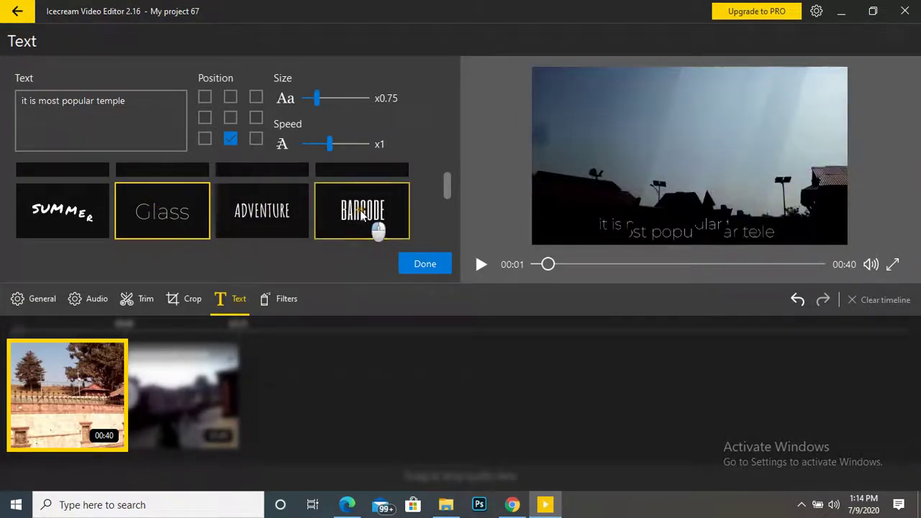
click(361, 212)
scroll(446, 180, up, 1)
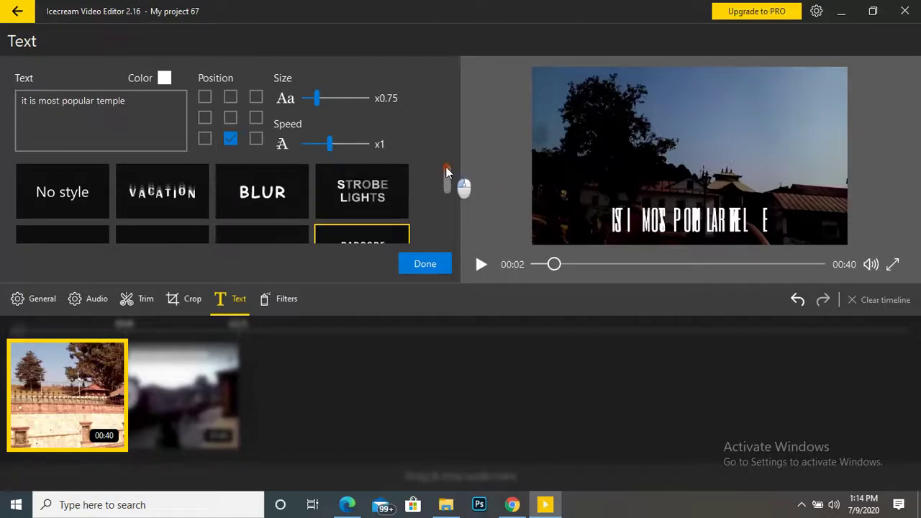
click(281, 190)
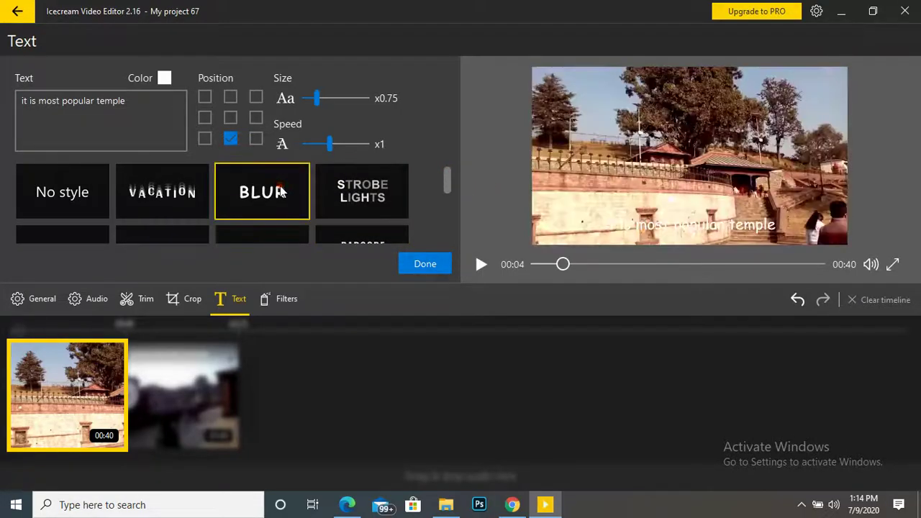
click(375, 200)
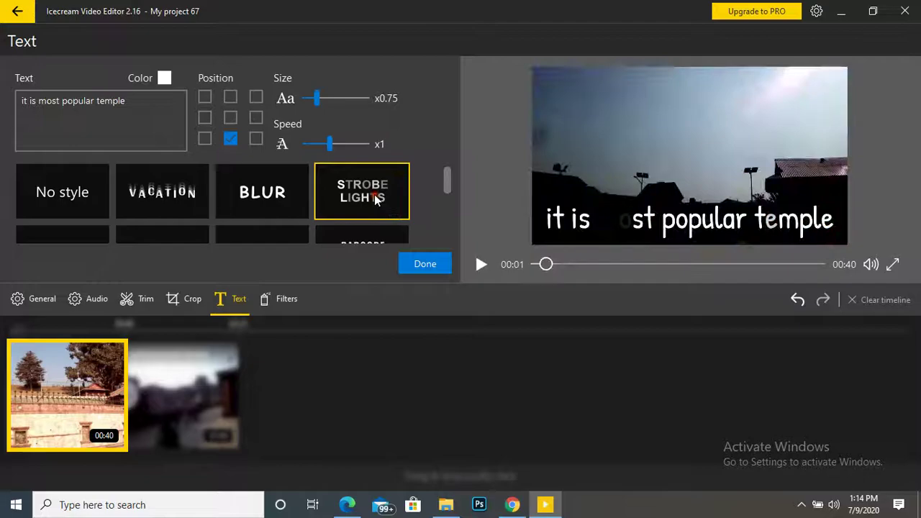
click(150, 181)
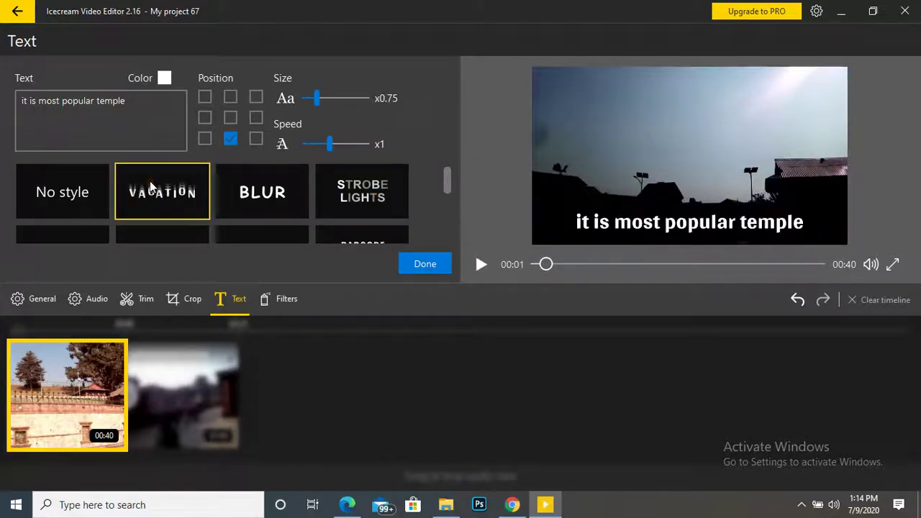
Step: Slow the 'it is most popular temple' caption animation speed to x0.75
click(308, 124)
click(327, 145)
drag(329, 145, 320, 145)
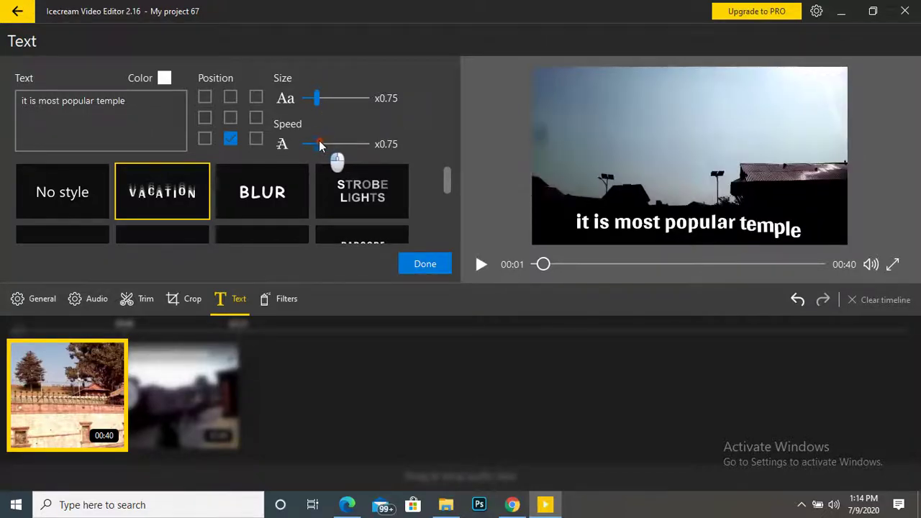
Step: Apply the 'it is most popular temple' caption and play the preview ahead to 00:40
click(425, 264)
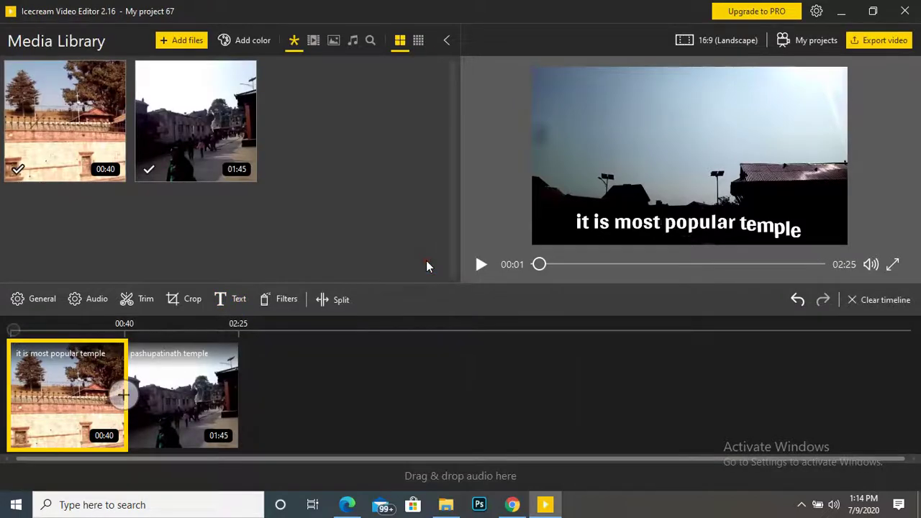
click(481, 266)
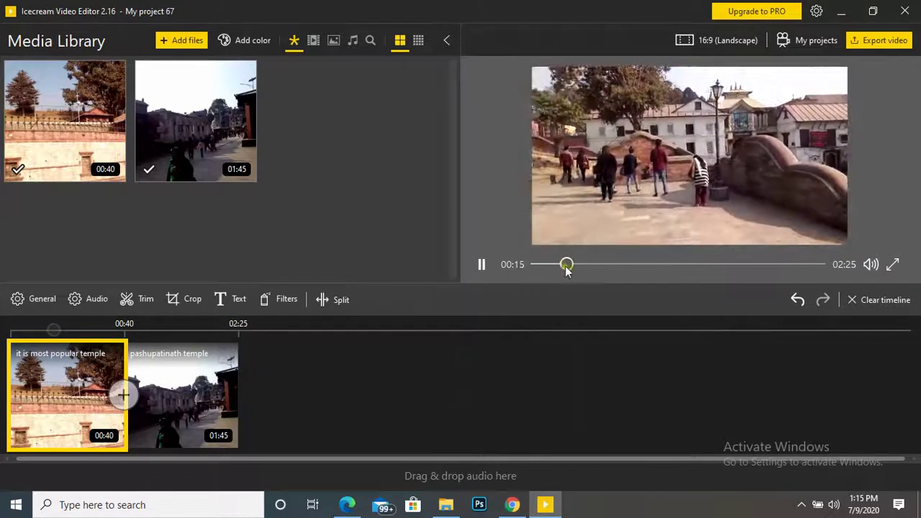
drag(565, 266, 590, 266)
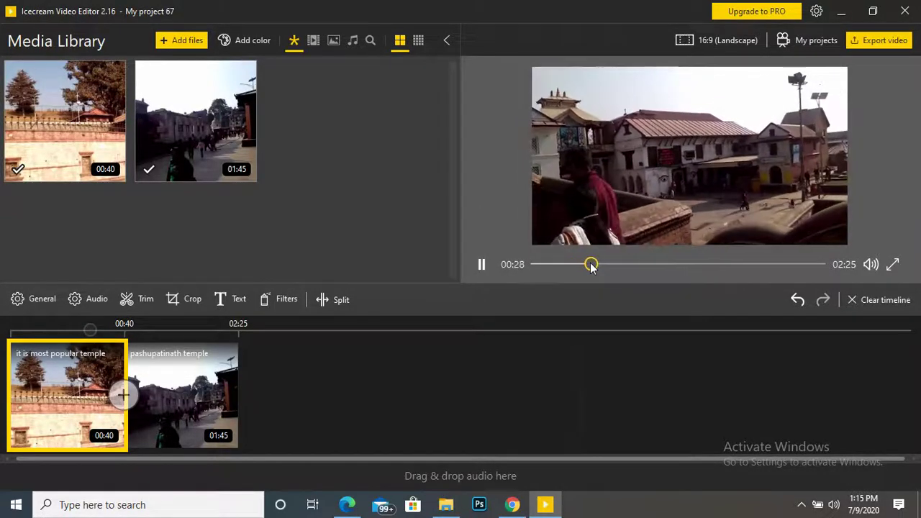
drag(592, 265, 617, 265)
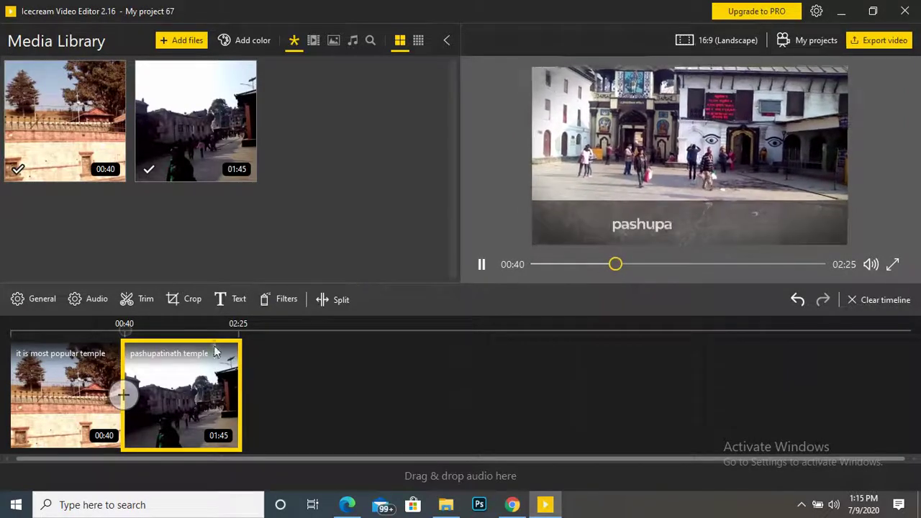